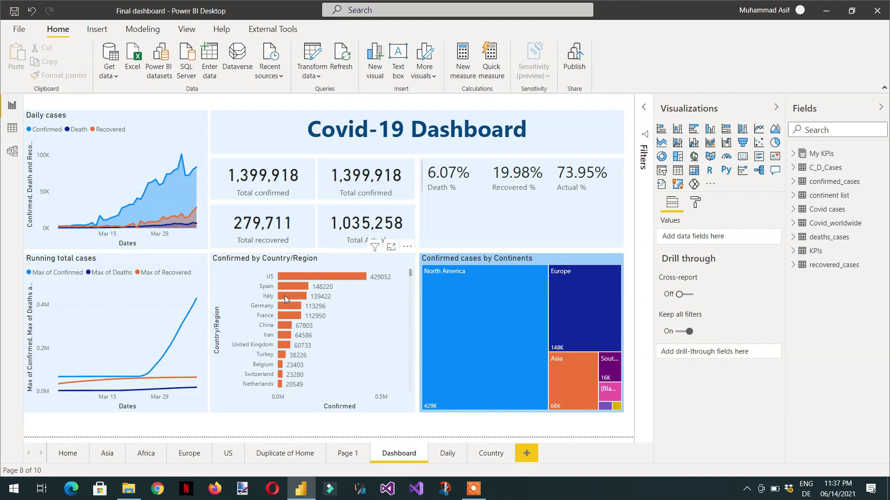
# Drill through from Spain's bar to the Daily page, then return to the Dashboard page.
pyautogui.moveTo(285, 296)
pyautogui.rightClick(277, 295)
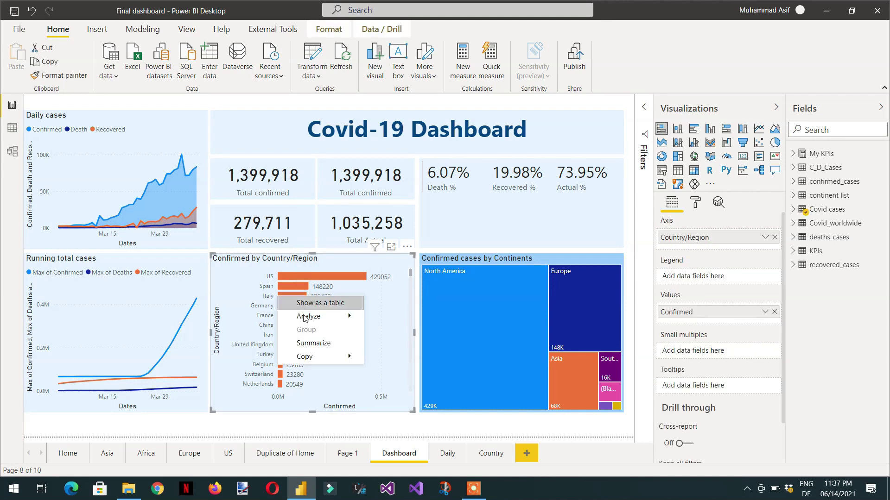
pyautogui.rightClick(287, 290)
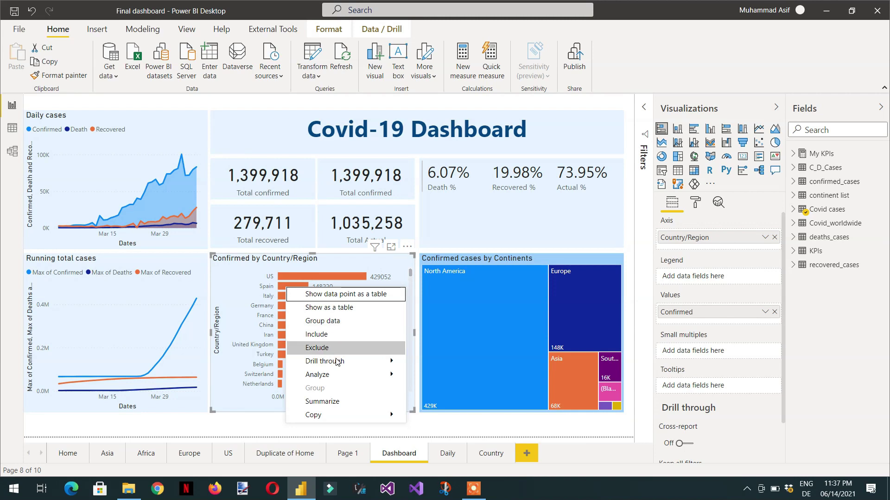
pyautogui.moveTo(391, 362)
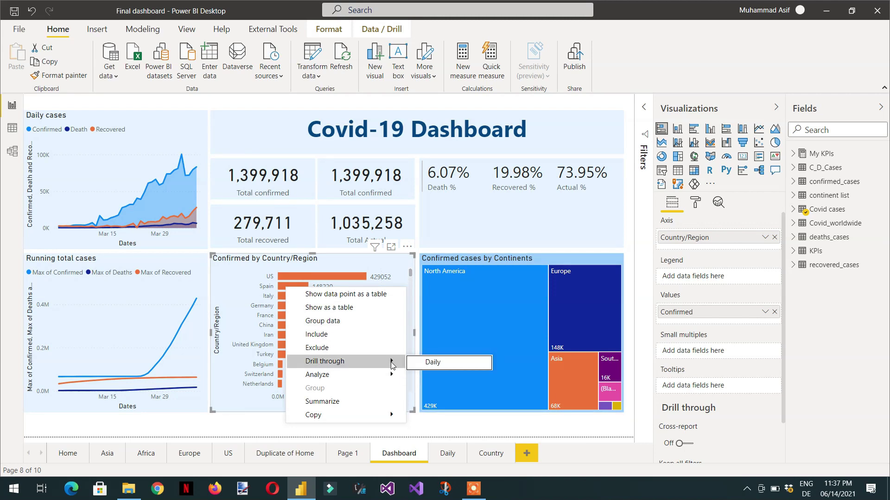
pyautogui.click(433, 362)
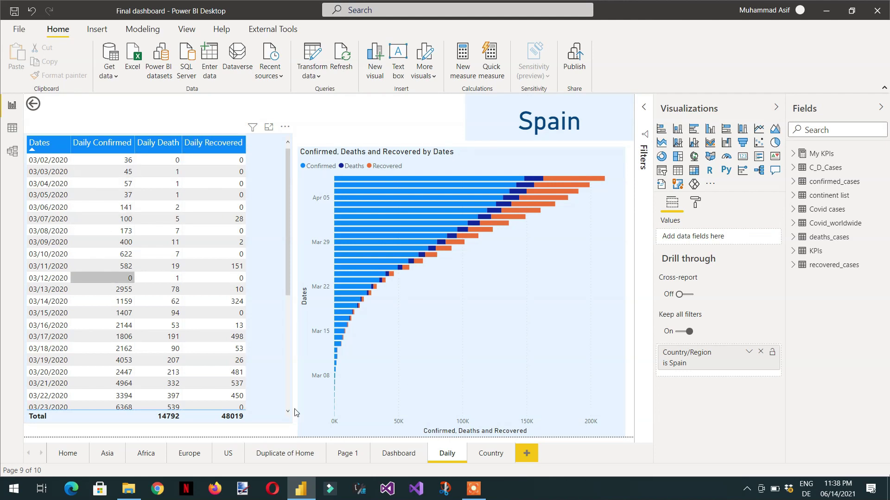
pyautogui.click(398, 453)
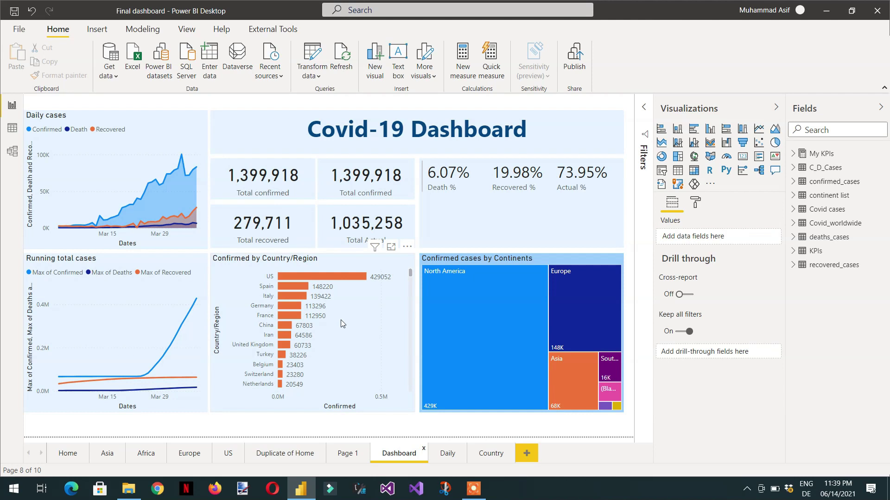
# In the country bar chart's Visual header formatting, switch Visual header tooltip icon to On.
pyautogui.click(374, 312)
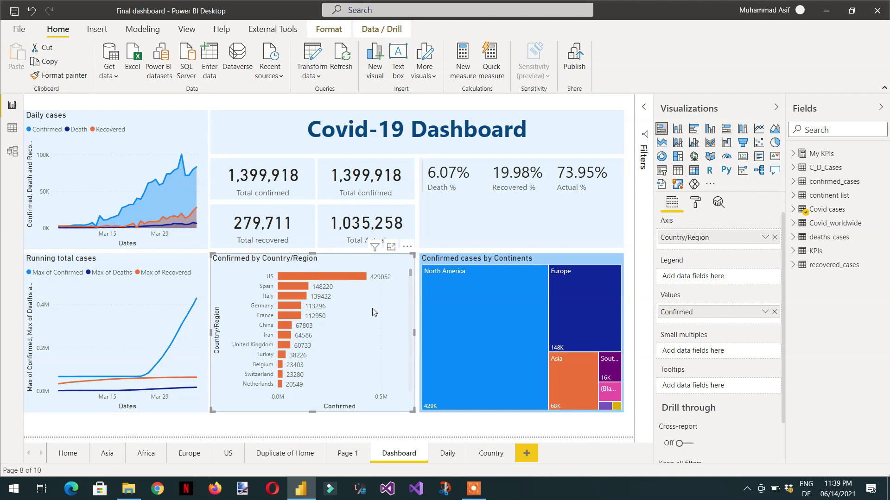
pyautogui.click(695, 204)
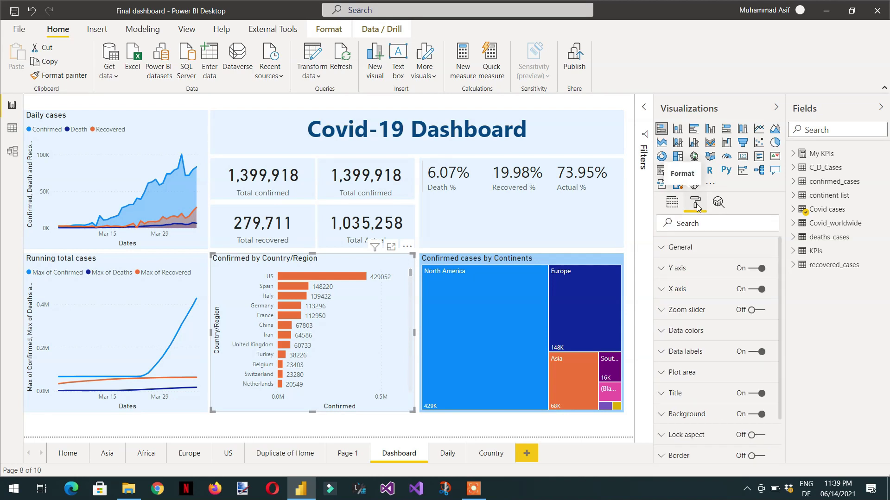
pyautogui.moveTo(782, 285); pyautogui.dragTo(786, 375)
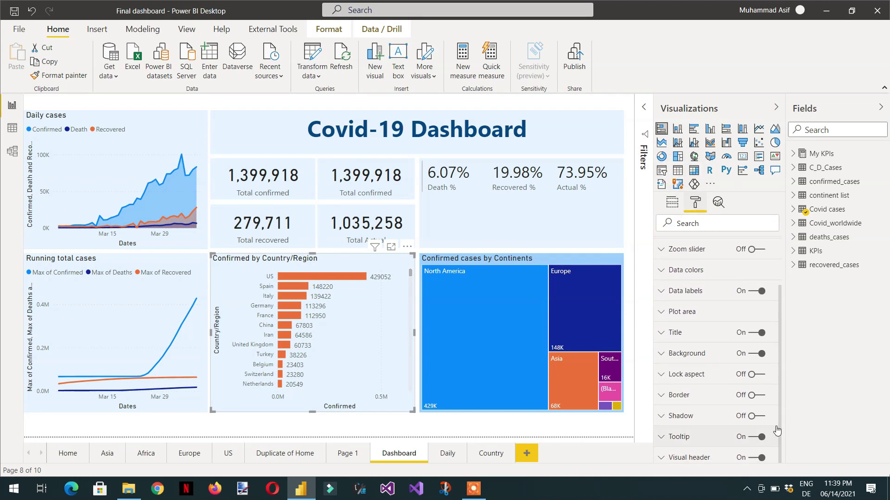
pyautogui.click(661, 462)
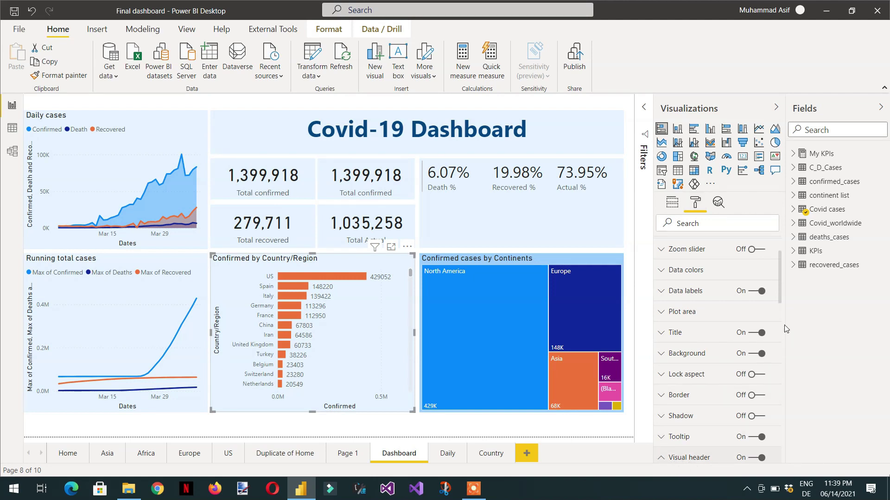
pyautogui.moveTo(780, 296); pyautogui.dragTo(789, 473)
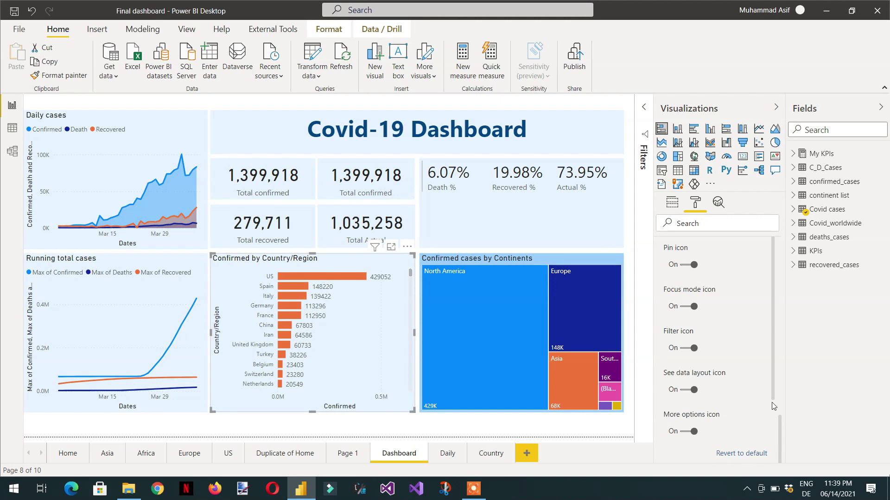
pyautogui.scroll(-2, 772, 385)
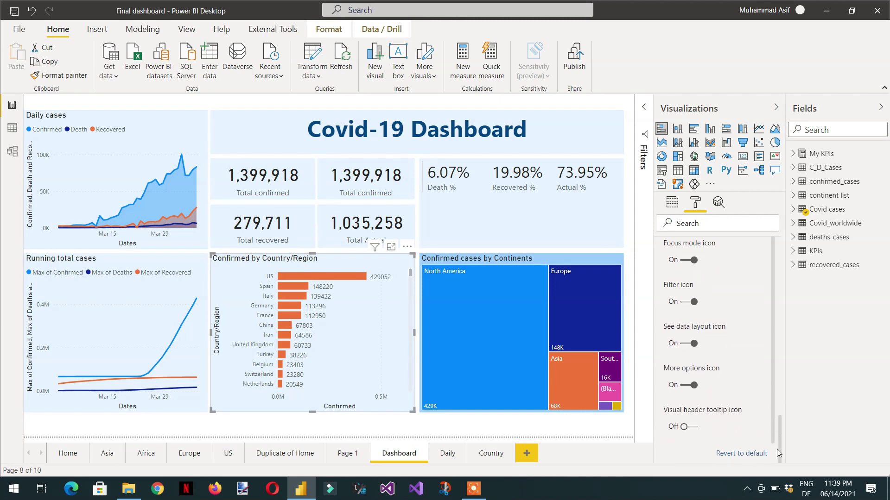
pyautogui.click(692, 427)
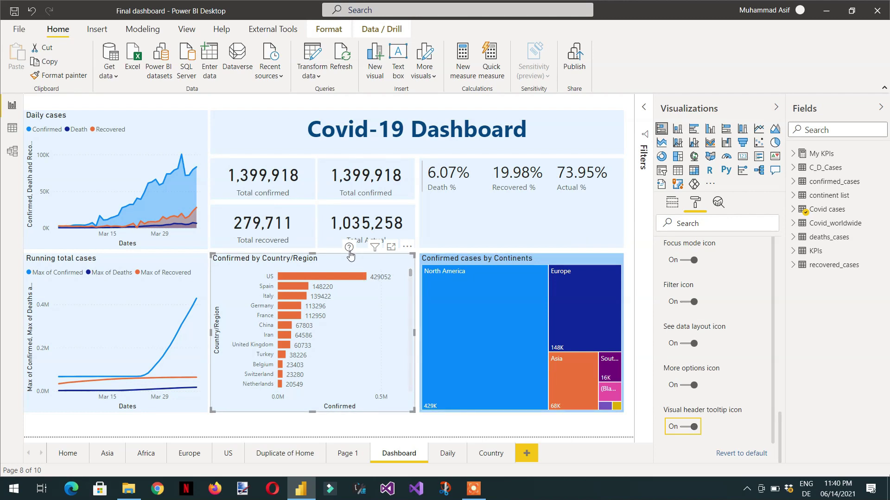
pyautogui.click(673, 430)
pyautogui.click(692, 430)
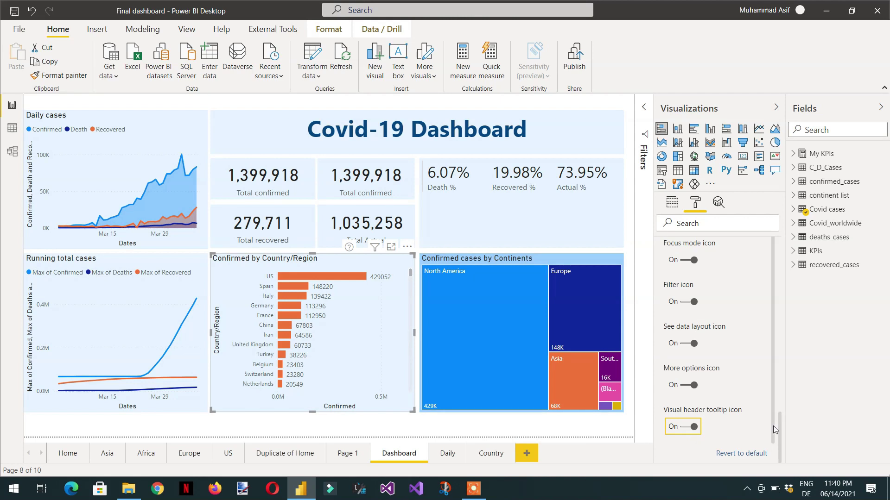
pyautogui.scroll(-1, 779, 447)
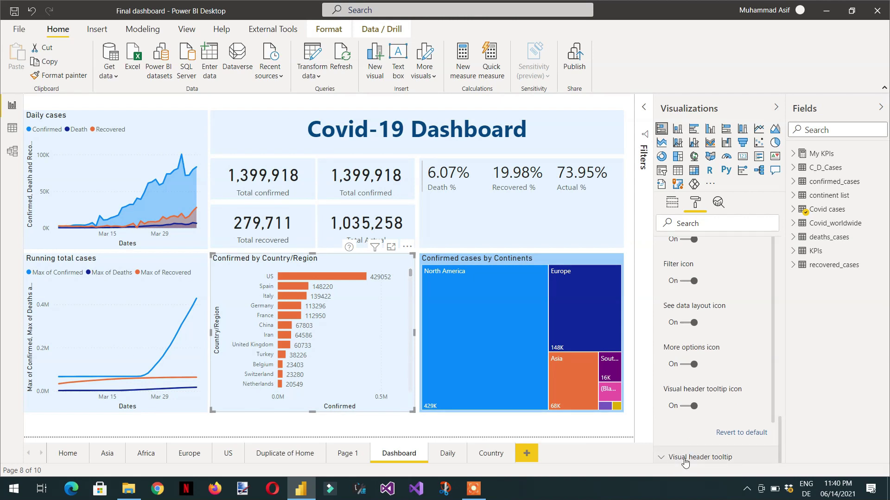
# Expand the chart's Visual header tooltip settings and check the Report page list, leaving None.
pyautogui.click(661, 460)
pyautogui.moveTo(779, 396); pyautogui.dragTo(780, 434)
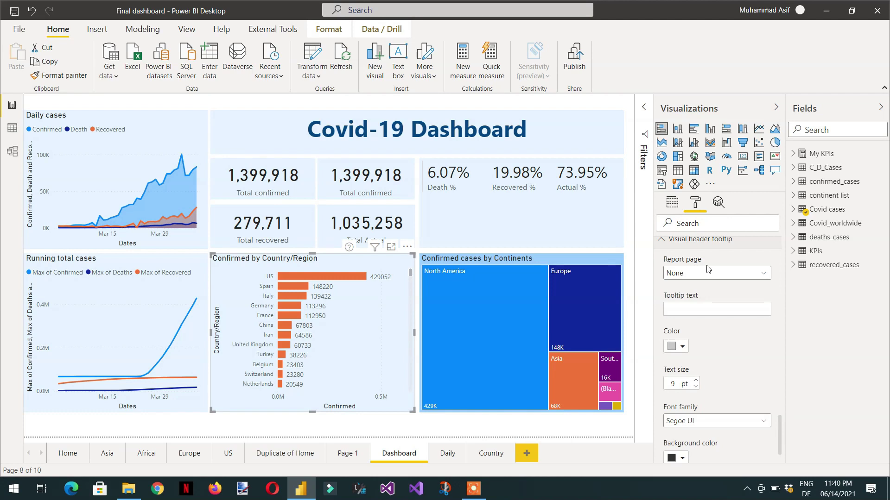
pyautogui.click(764, 277)
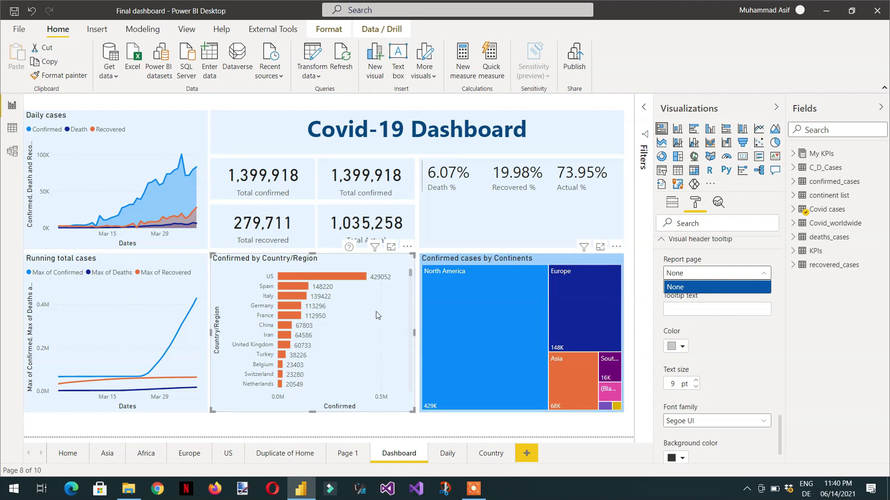
pyautogui.click(774, 300)
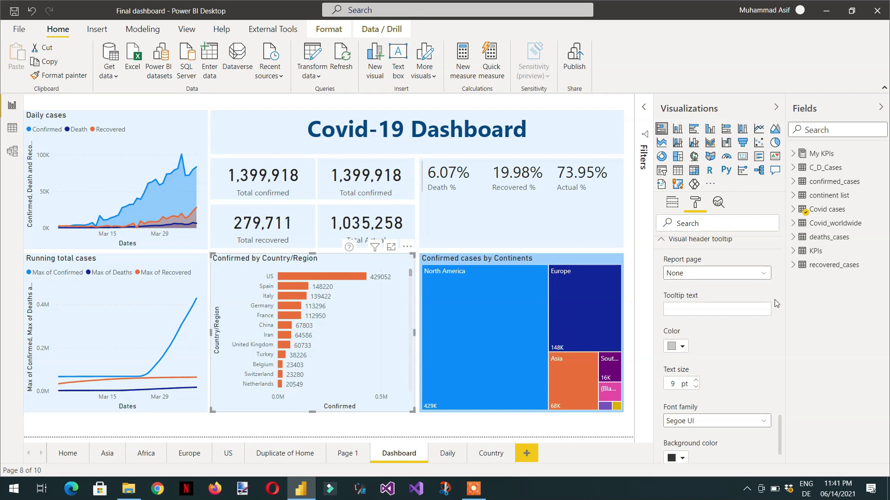
# Add a new blank report page named 'Covid cases drill through'.
pyautogui.click(527, 455)
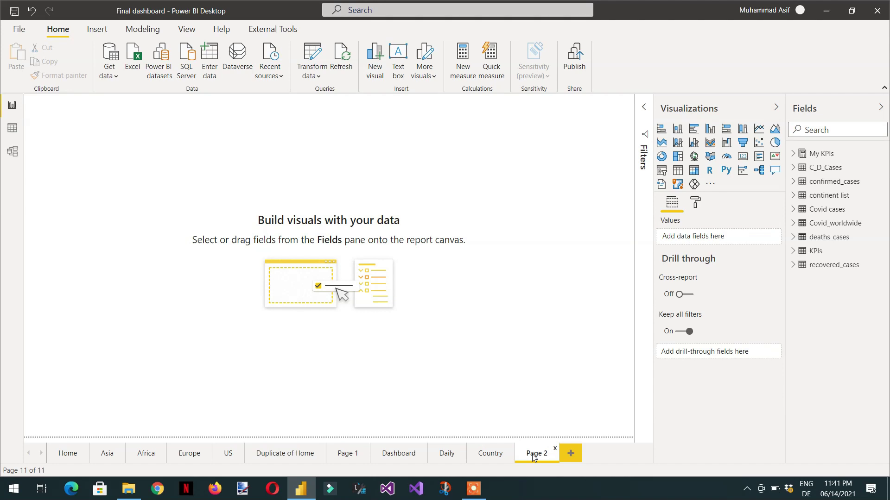
pyautogui.doubleClick(534, 456)
pyautogui.write('C')
pyautogui.write('ovid cases dri')
pyautogui.write('ll thro')
pyautogui.write('ugh')
pyautogui.press('Return')
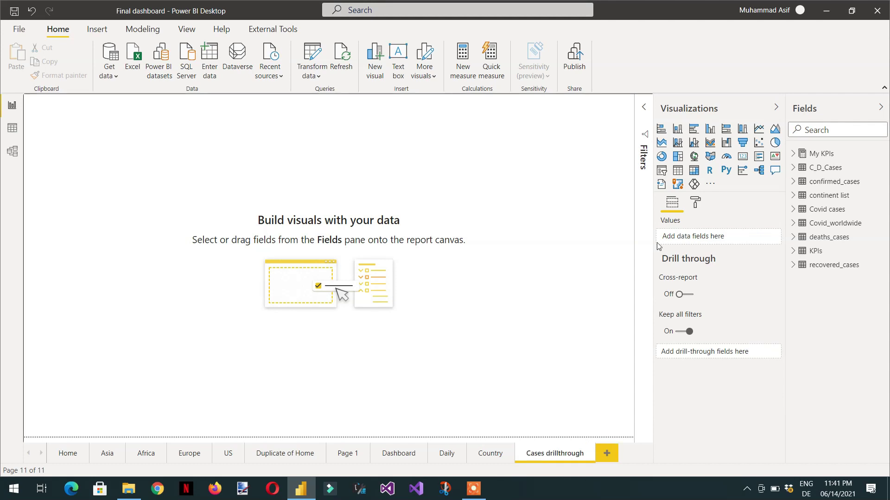
# Expand the new page's Page background settings in the Format pane.
pyautogui.click(696, 204)
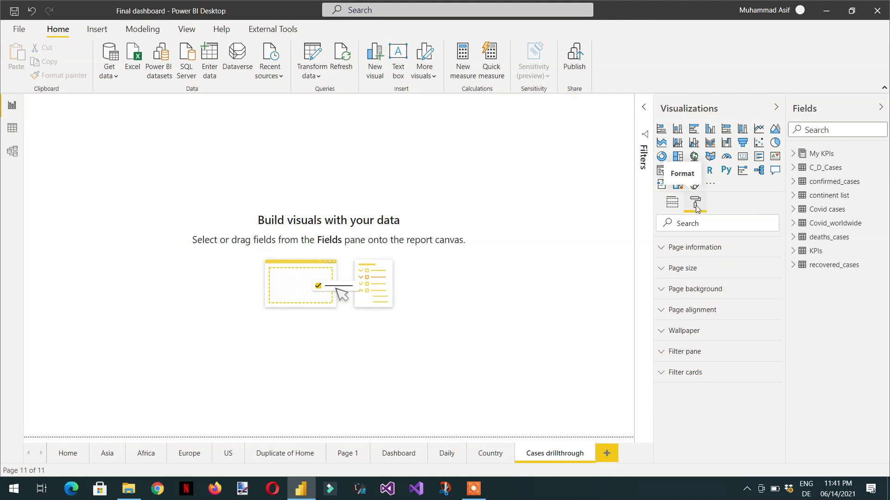
pyautogui.click(661, 290)
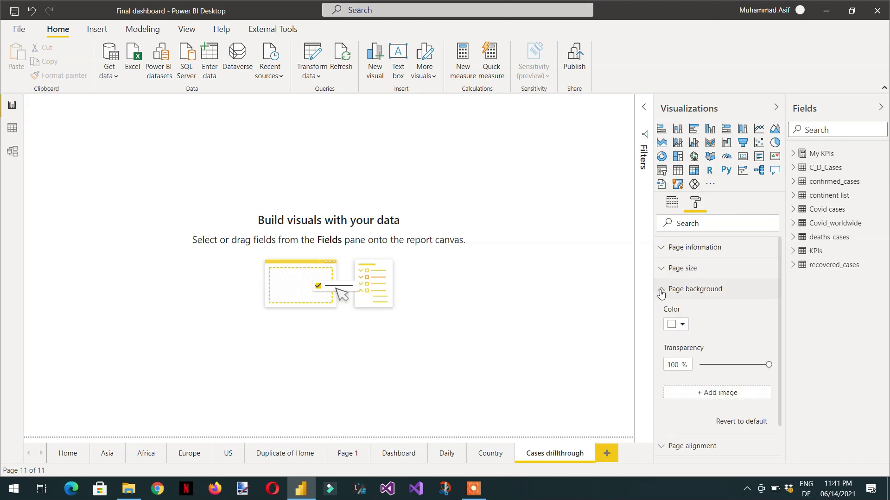
pyautogui.moveTo(781, 319); pyautogui.dragTo(782, 354)
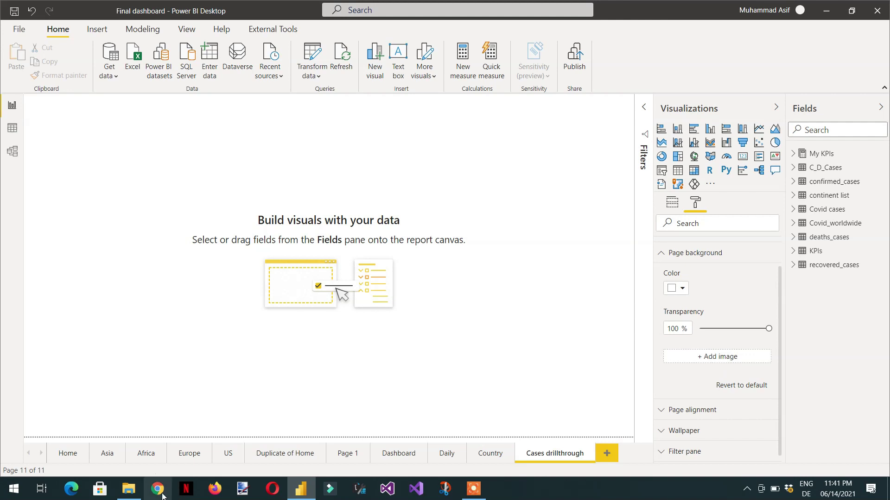
# Preview the covid drillthrough GIF from the course folder, then close it and minimize File Explorer.
pyautogui.click(128, 489)
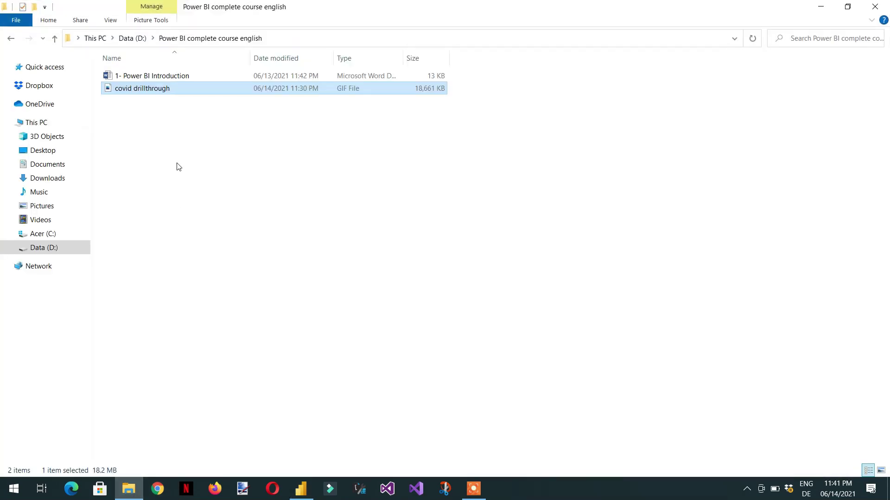
pyautogui.doubleClick(149, 89)
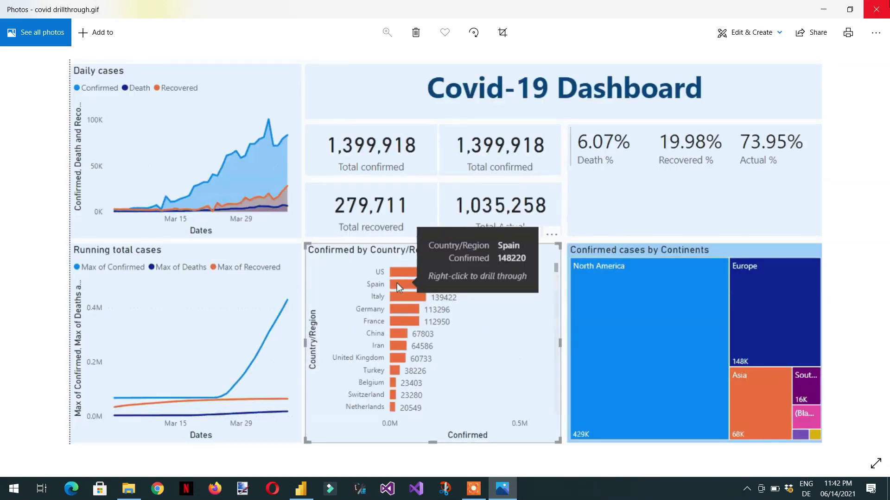
pyautogui.click(883, 7)
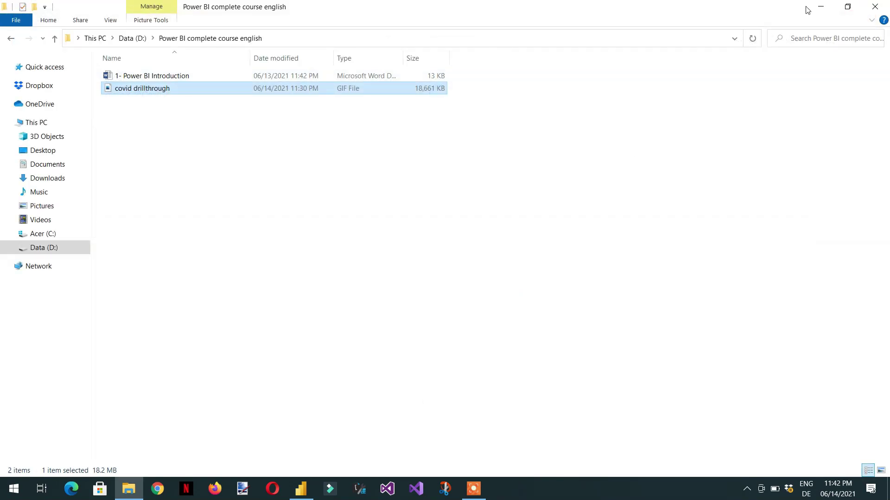
pyautogui.click(825, 6)
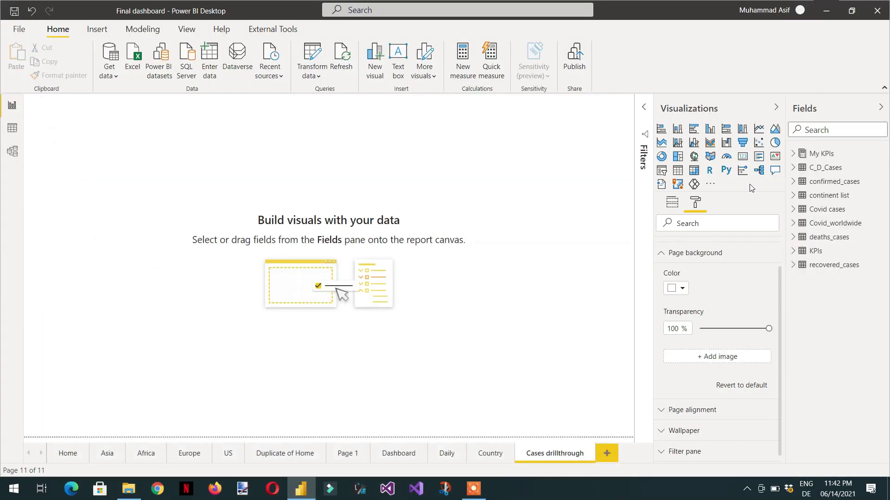
# Set covid drillthrough.gif as the page background with Normal fit and 0% transparency.
pyautogui.click(715, 358)
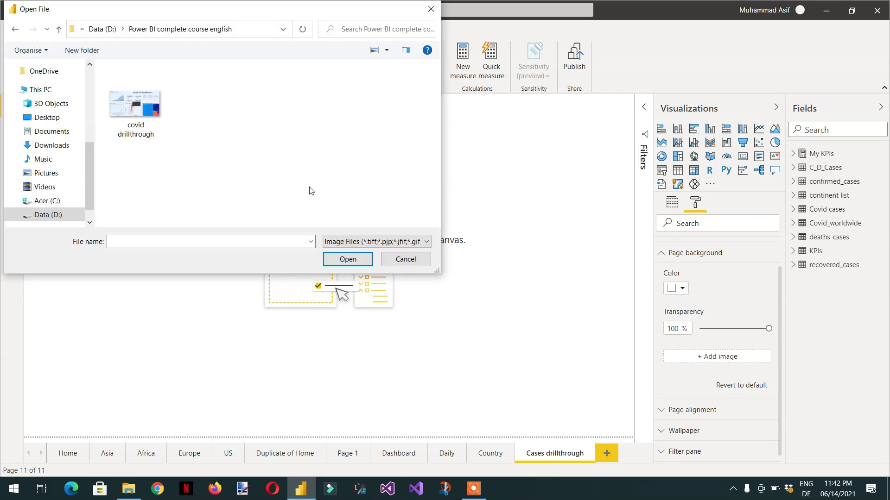
pyautogui.click(137, 110)
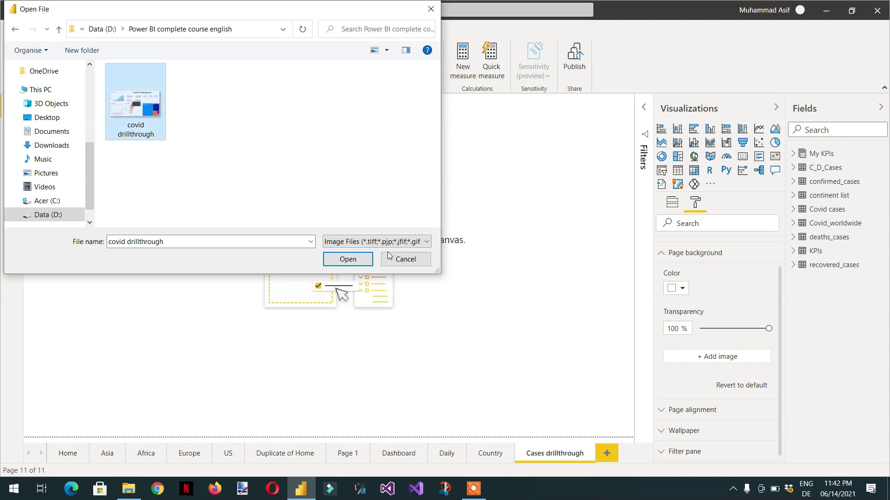
pyautogui.click(354, 260)
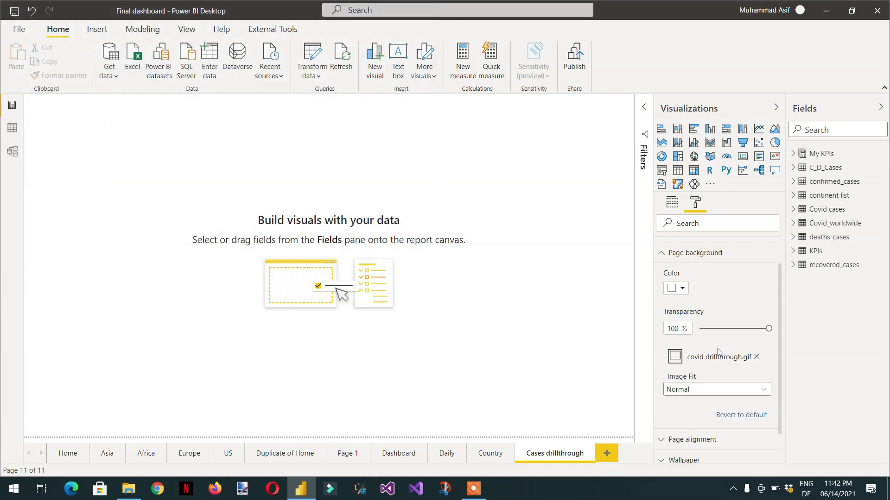
pyautogui.click(760, 391)
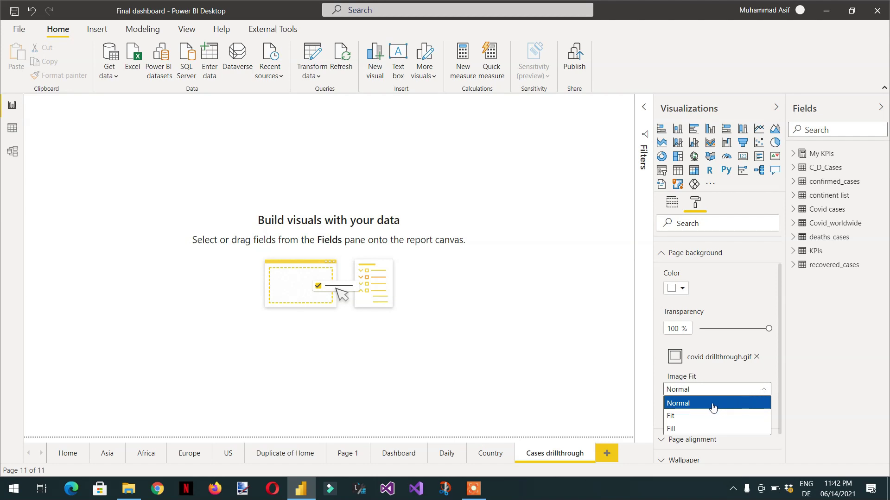
pyautogui.click(686, 416)
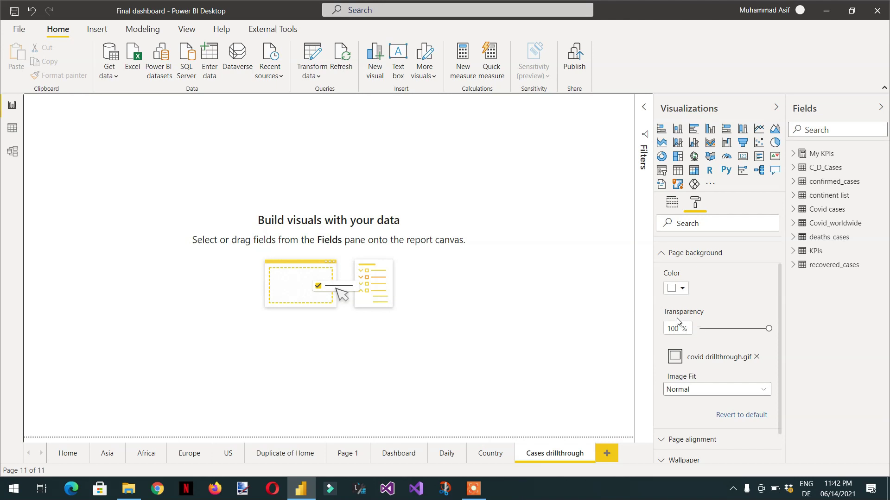
pyautogui.moveTo(770, 328); pyautogui.dragTo(699, 328)
pyautogui.rightClick(291, 292)
pyautogui.moveTo(368, 369)
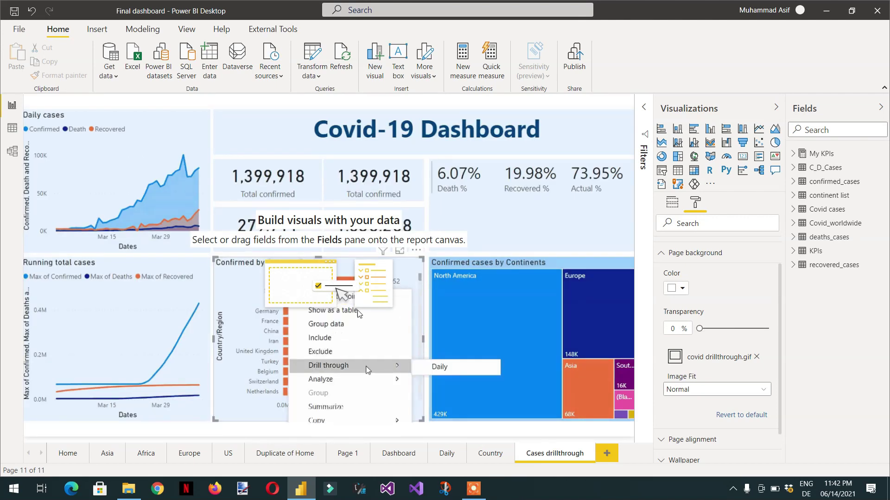
pyautogui.click(432, 367)
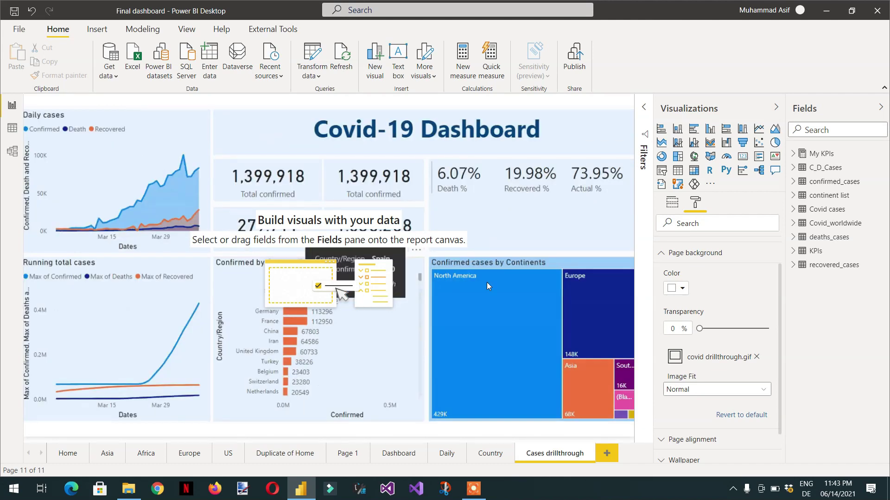
# Try the Fit and Fill image fits, then set the background Image Fit back to Normal.
pyautogui.click(738, 390)
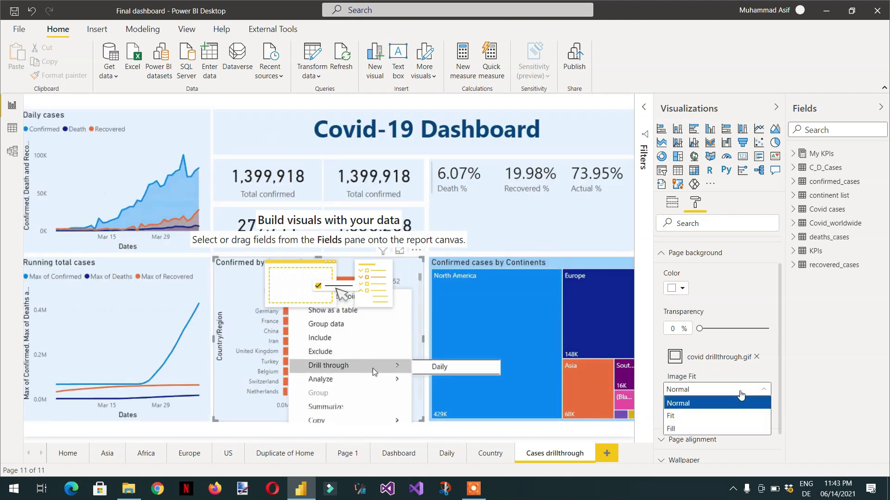
pyautogui.click(707, 419)
pyautogui.click(718, 393)
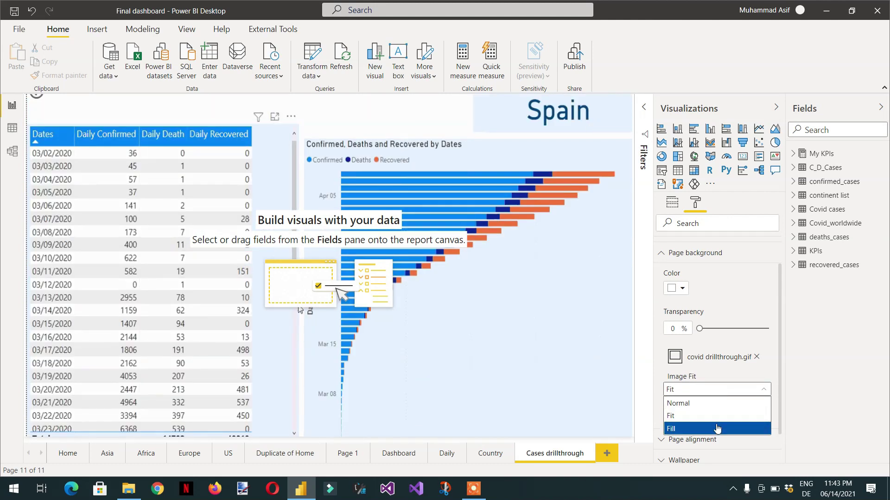
pyautogui.click(716, 430)
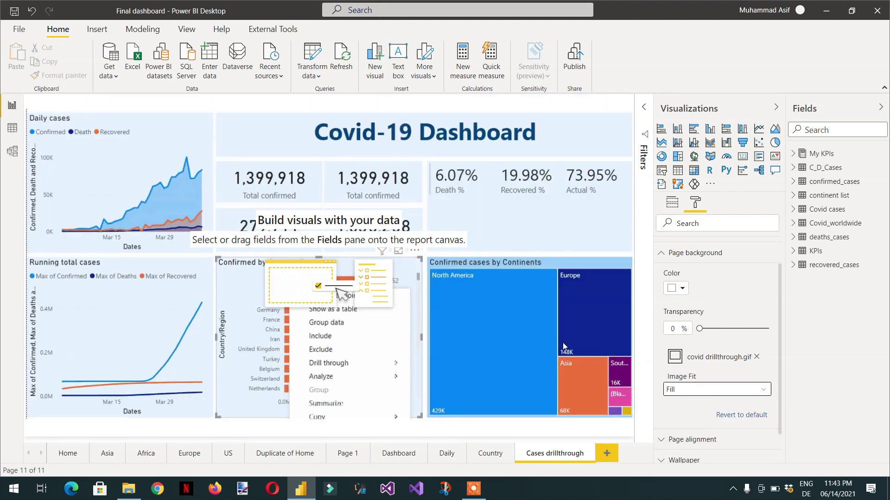
pyautogui.click(702, 395)
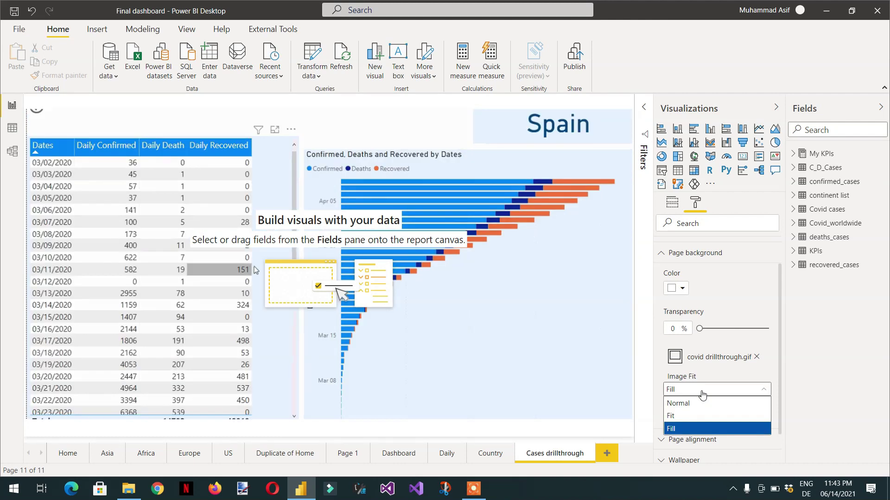
pyautogui.click(708, 392)
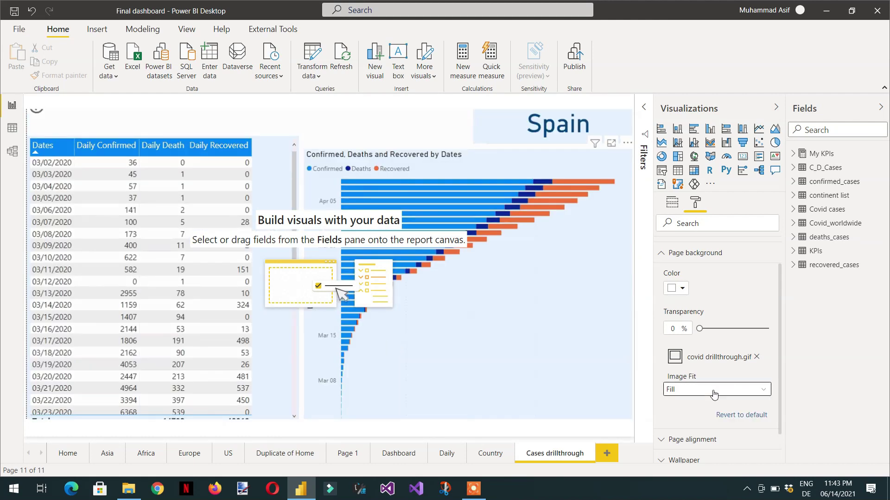
pyautogui.click(713, 394)
pyautogui.click(690, 404)
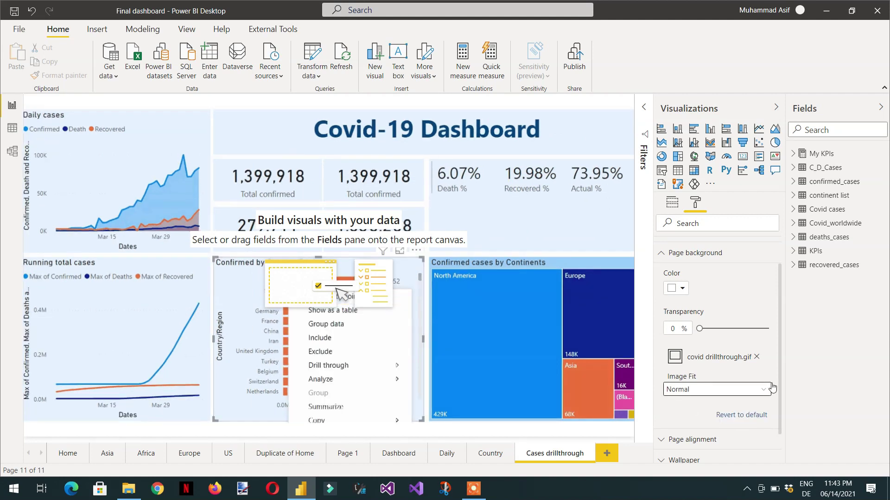
pyautogui.moveTo(780, 382); pyautogui.dragTo(778, 421)
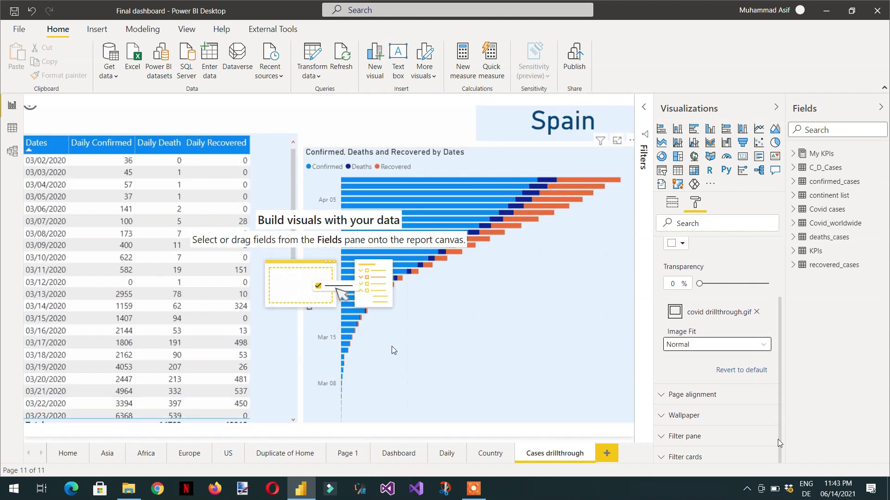
pyautogui.moveTo(778, 440); pyautogui.dragTo(780, 339)
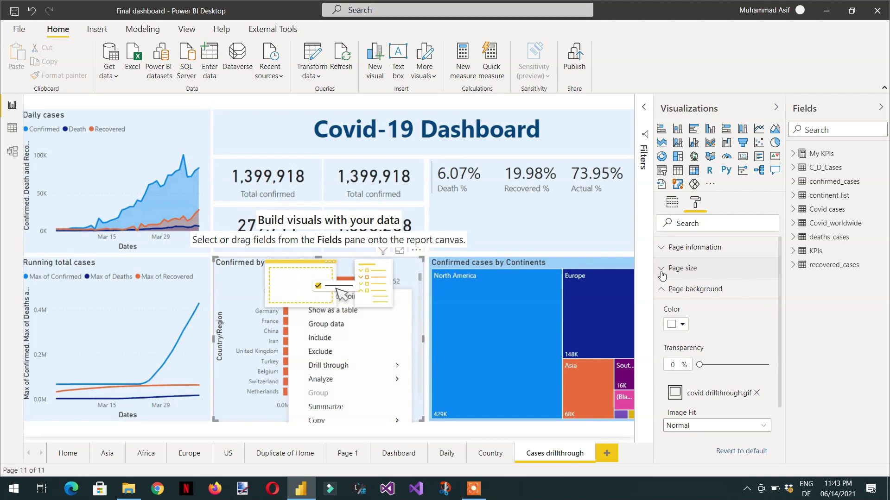
# Change the page size type via Tooltip and Letter to Custom (816 × 1056 px), then go to Dashboard.
pyautogui.click(662, 273)
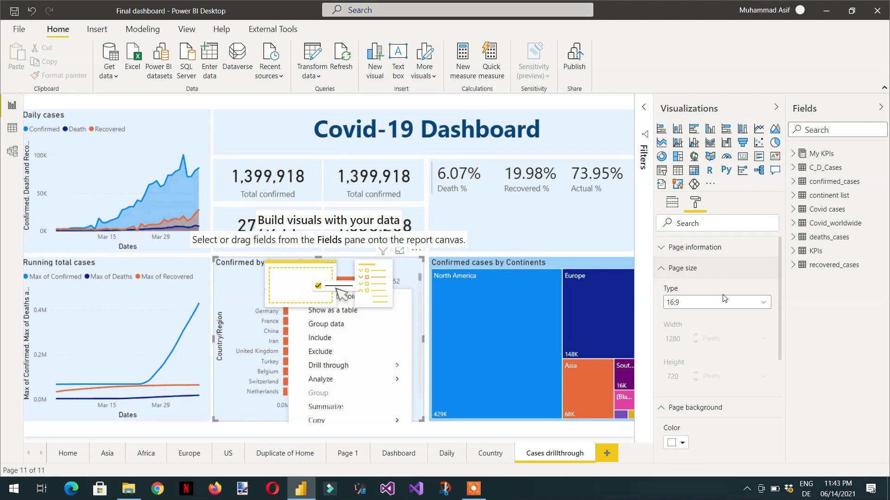
pyautogui.click(680, 304)
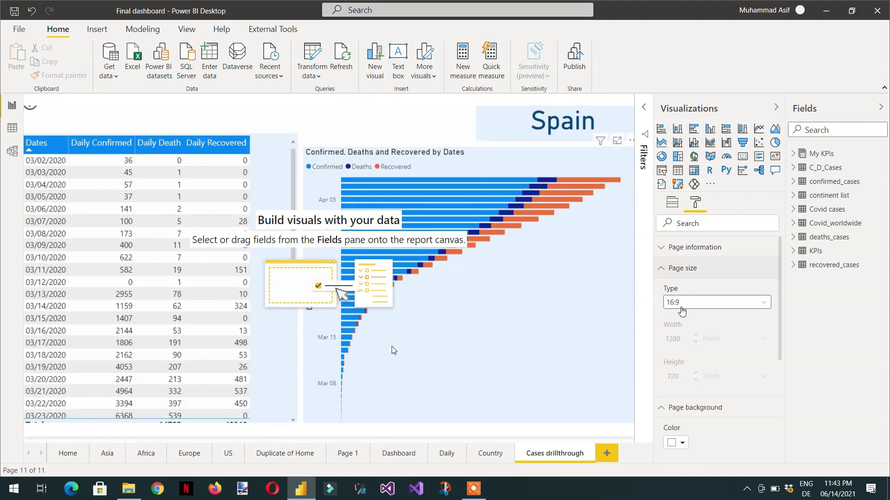
pyautogui.click(676, 352)
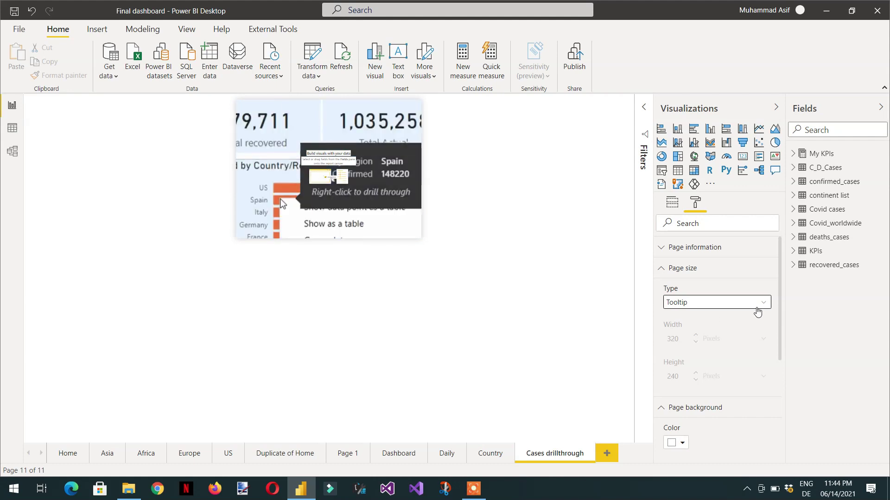
pyautogui.click(757, 311)
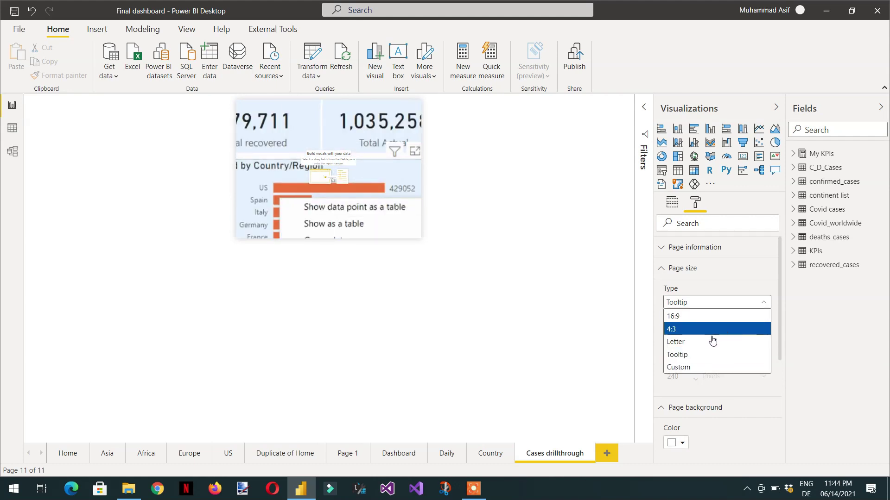
pyautogui.click(706, 348)
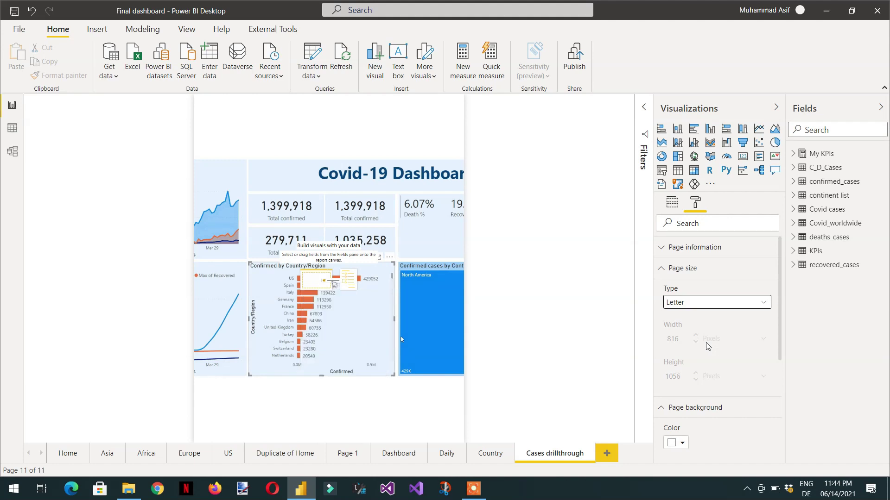
pyautogui.click(723, 308)
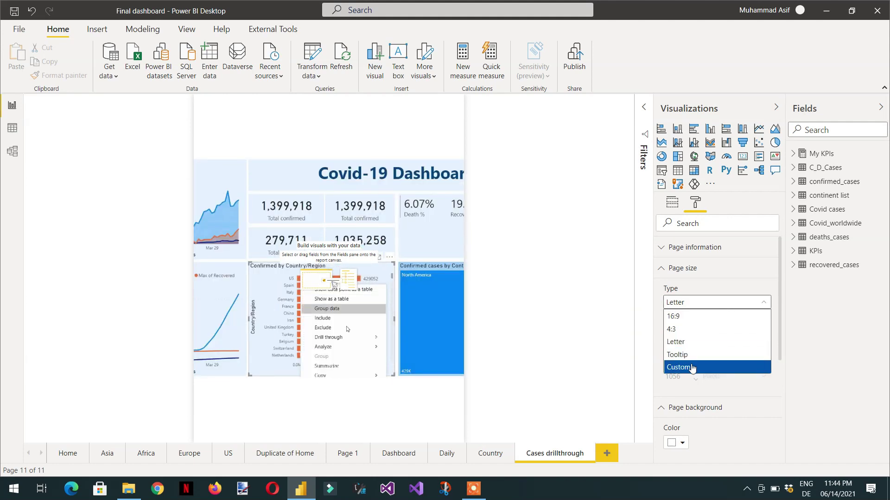
pyautogui.click(690, 367)
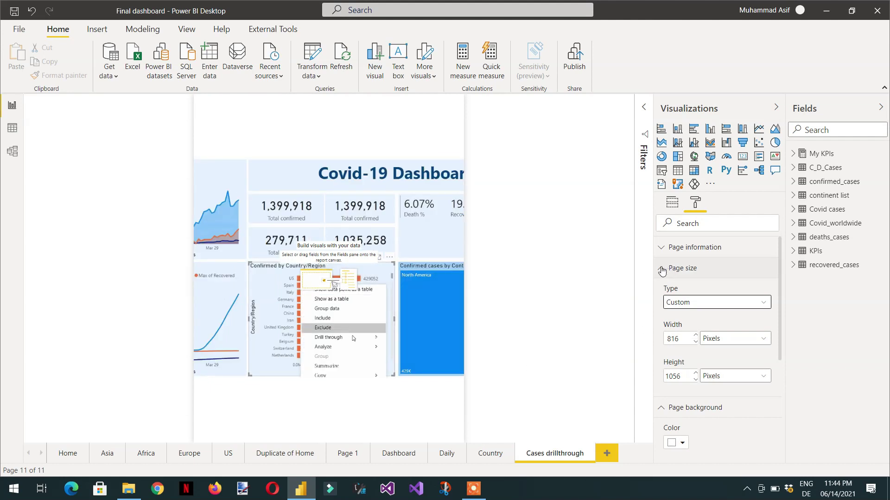
pyautogui.click(403, 456)
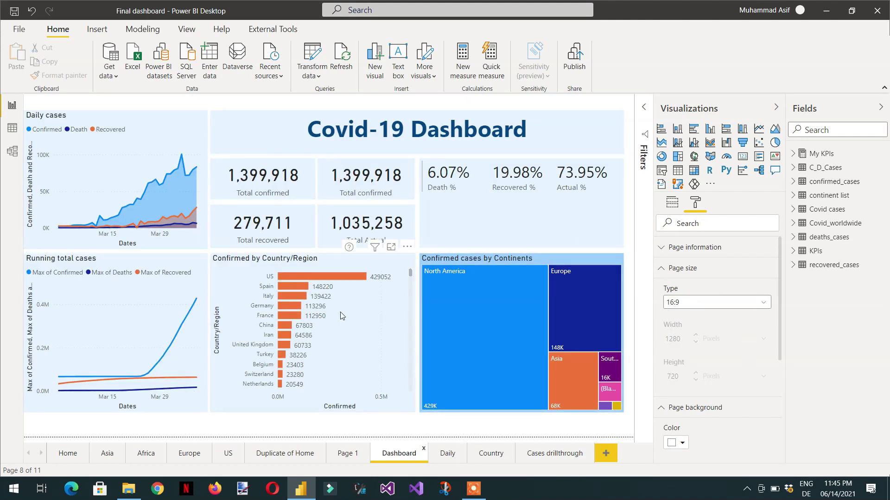
# Enter 'Drillthrough for Daily cases' as the country bar chart's header Tooltip text.
pyautogui.click(358, 314)
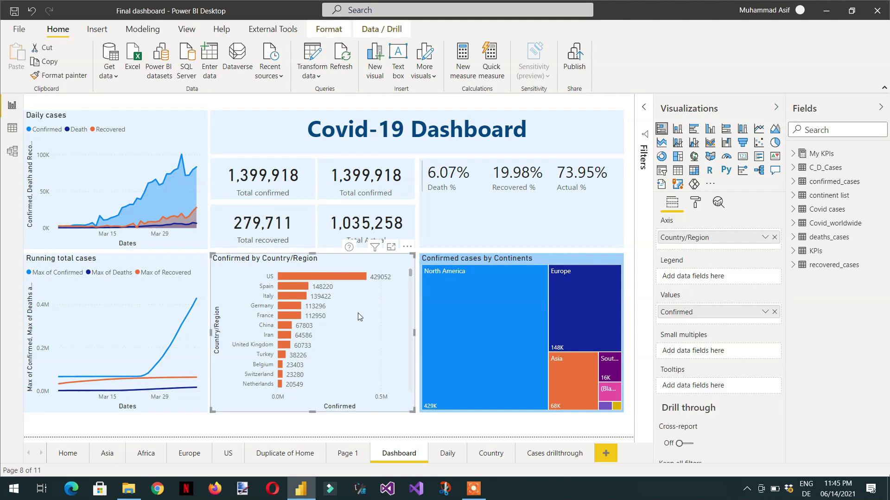
pyautogui.click(695, 203)
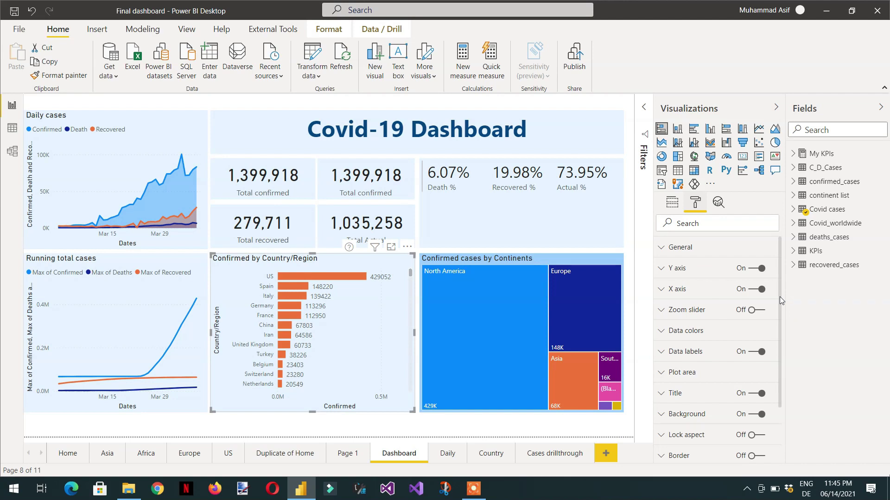
pyautogui.moveTo(779, 297); pyautogui.dragTo(783, 365)
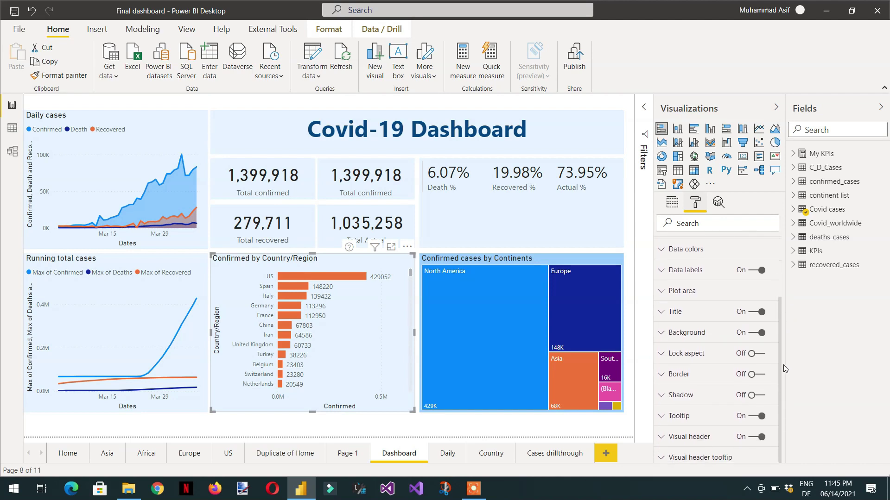
pyautogui.click(662, 459)
pyautogui.moveTo(780, 334); pyautogui.dragTo(785, 411)
pyautogui.click(706, 336)
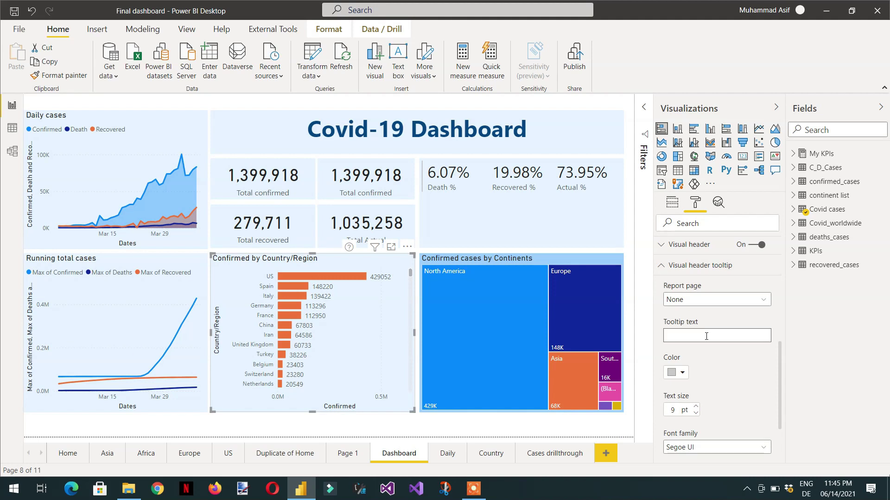
pyautogui.write('Drillthrough for Daily cases')
pyautogui.scroll(1, 779, 377)
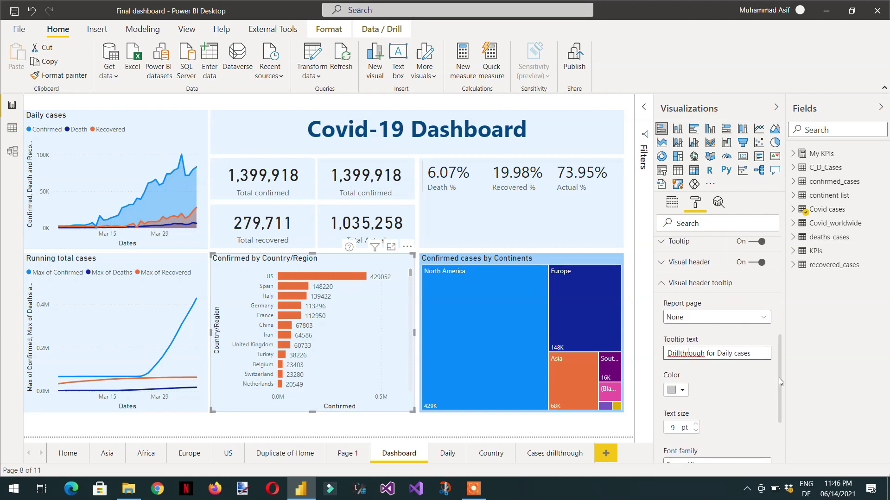
pyautogui.scroll(1, 779, 372)
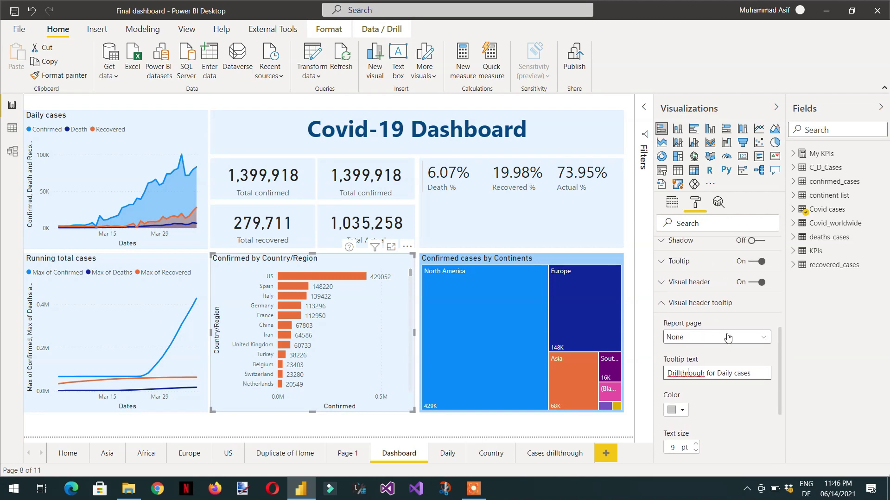
# Check the header tooltip's Report page list, leaving it at None.
pyautogui.click(764, 342)
pyautogui.click(763, 342)
pyautogui.click(763, 342)
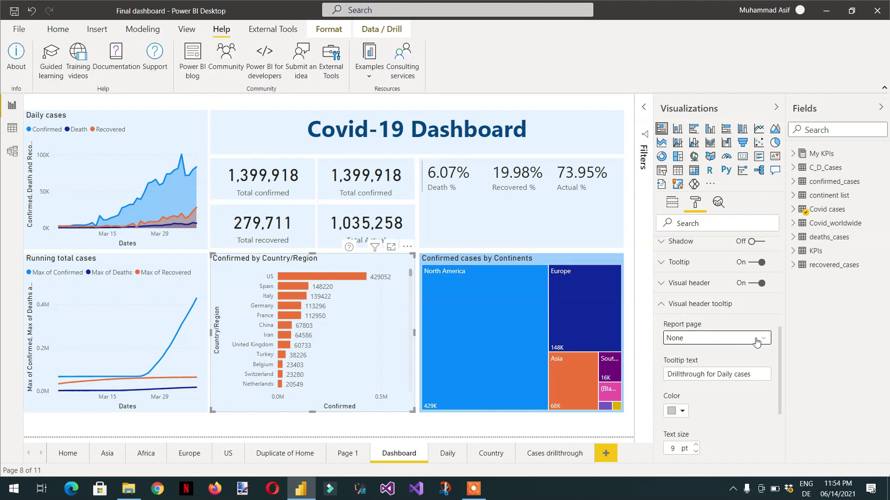
pyautogui.click(757, 342)
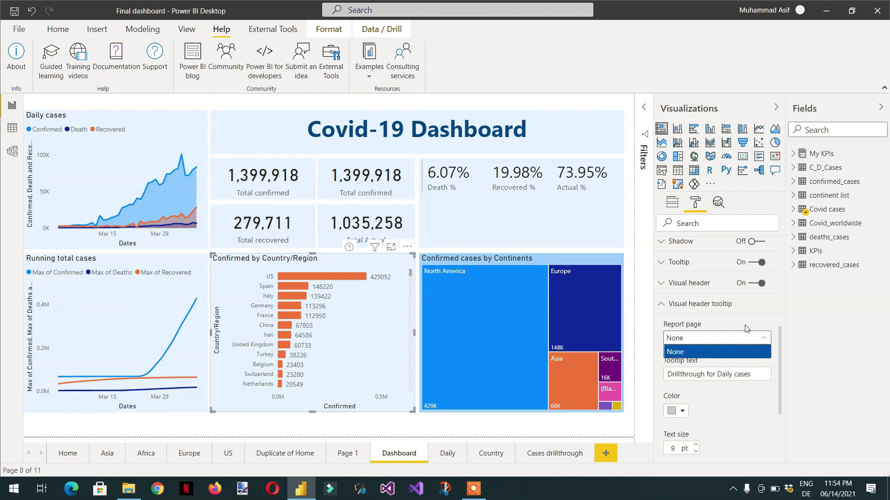
pyautogui.click(556, 458)
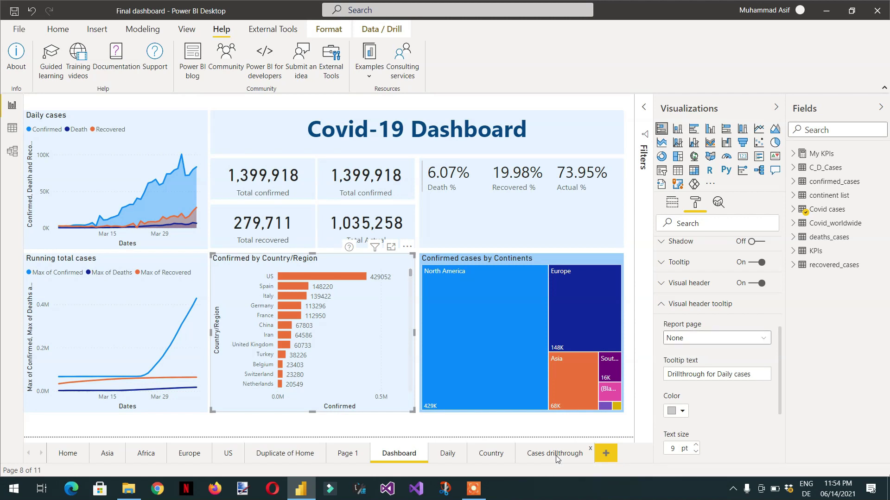
# Turn Tooltip On in the Cases drillthrough page's Page information, then return to Dashboard.
pyautogui.click(557, 454)
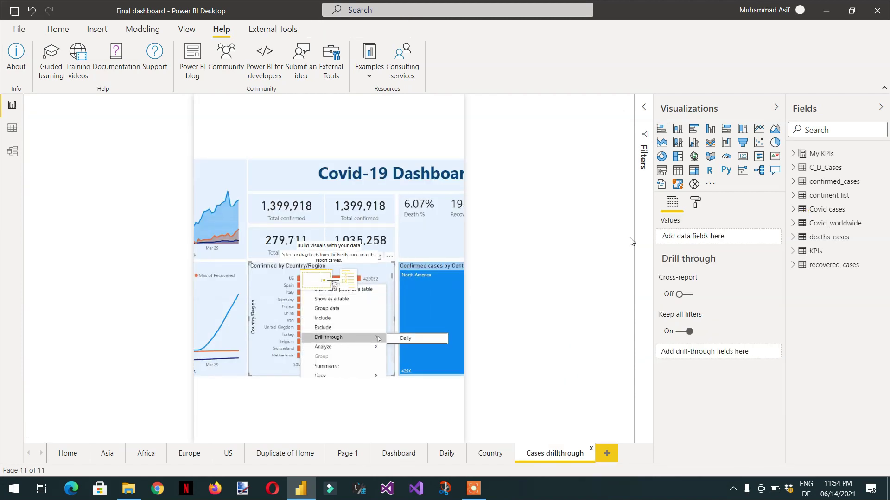
pyautogui.click(694, 207)
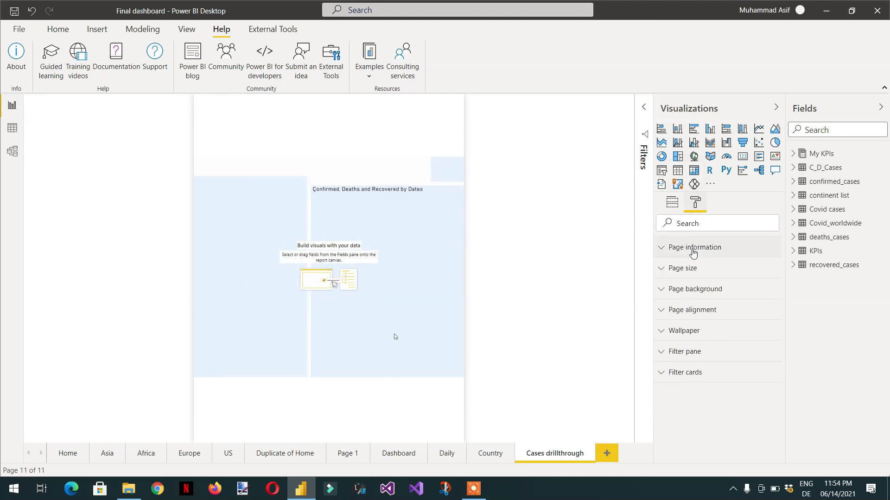
pyautogui.click(661, 272)
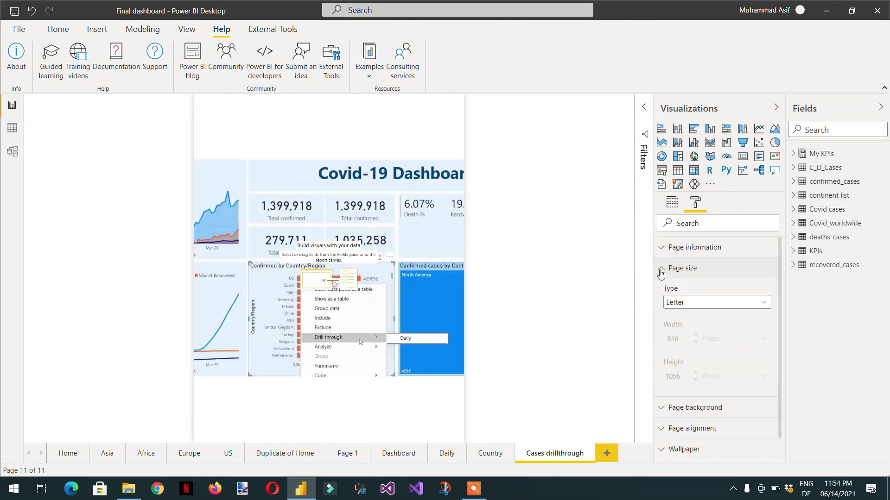
pyautogui.click(661, 273)
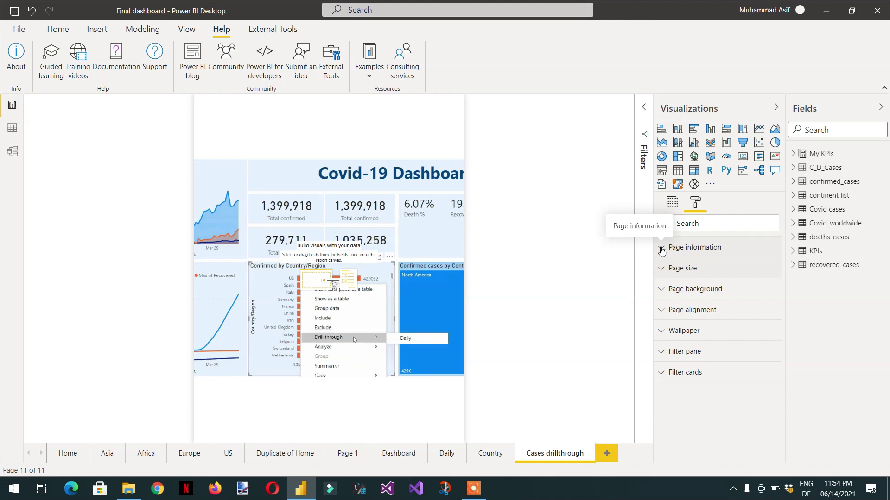
pyautogui.click(661, 251)
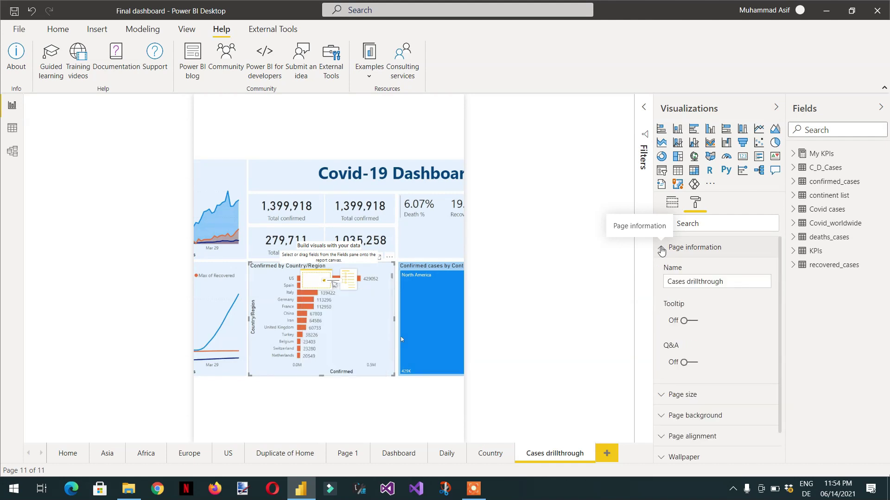
pyautogui.click(695, 326)
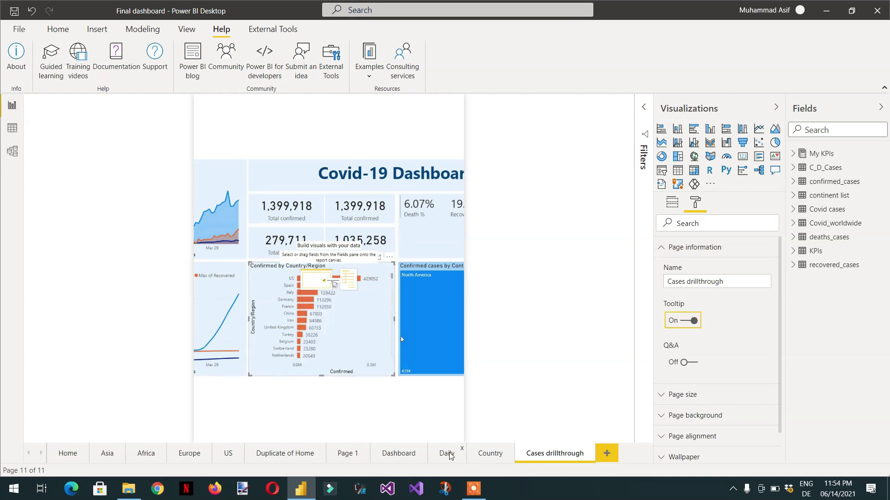
pyautogui.click(401, 456)
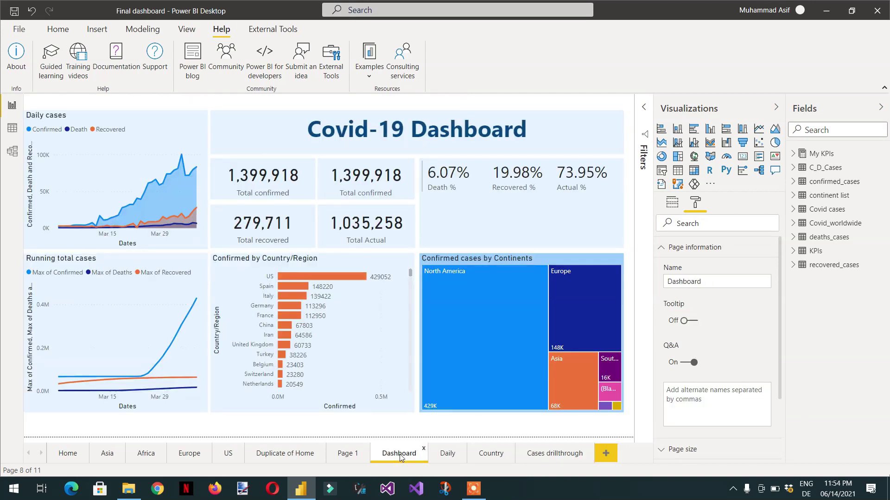
# Choose Cases drillthrough as the bar chart's Visual header tooltip Report page.
pyautogui.click(355, 342)
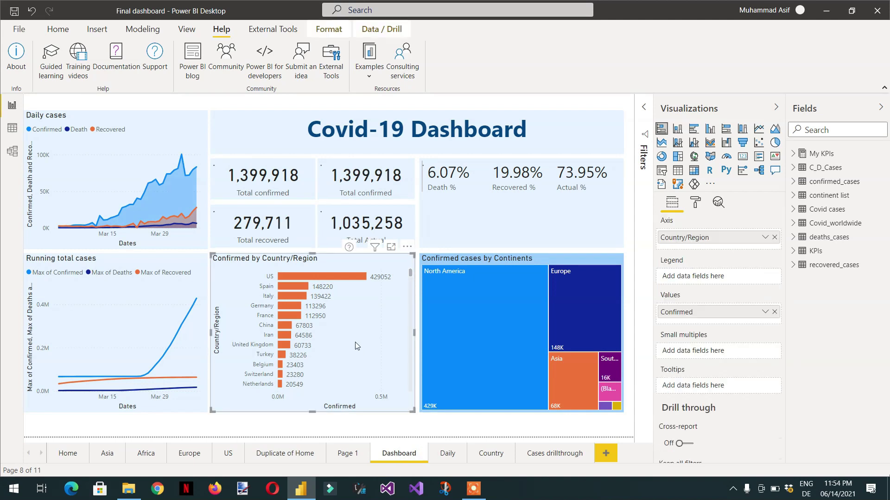
pyautogui.click(696, 204)
pyautogui.scroll(-3, 782, 306)
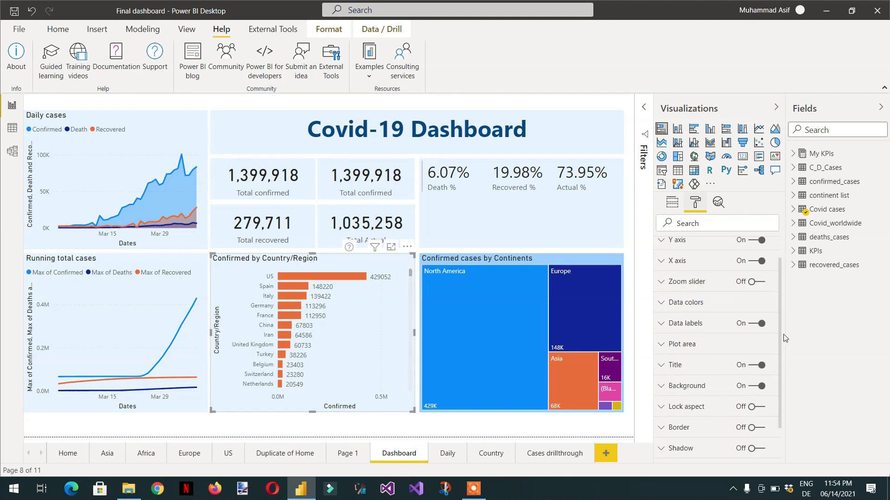
pyautogui.click(667, 464)
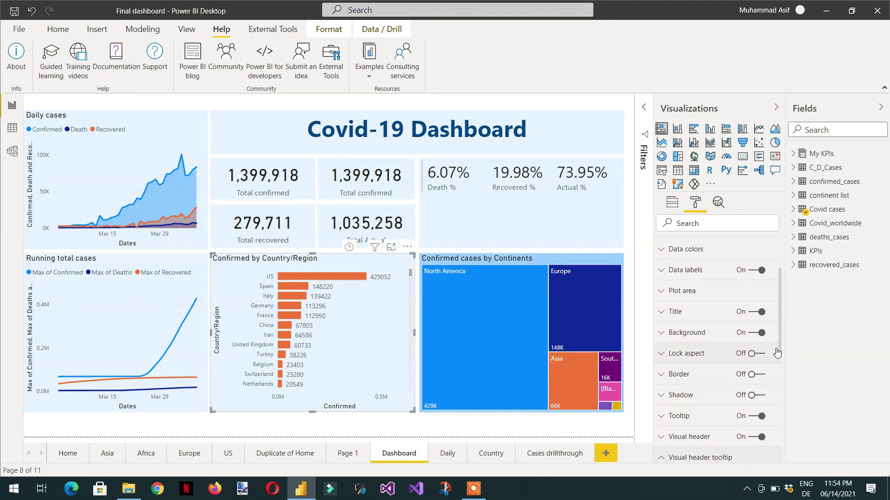
pyautogui.moveTo(779, 349); pyautogui.dragTo(781, 402)
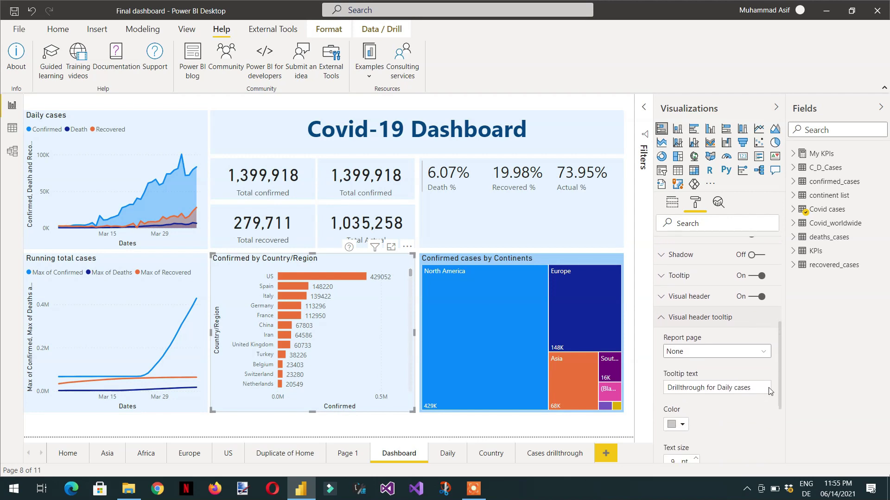
pyautogui.click(760, 351)
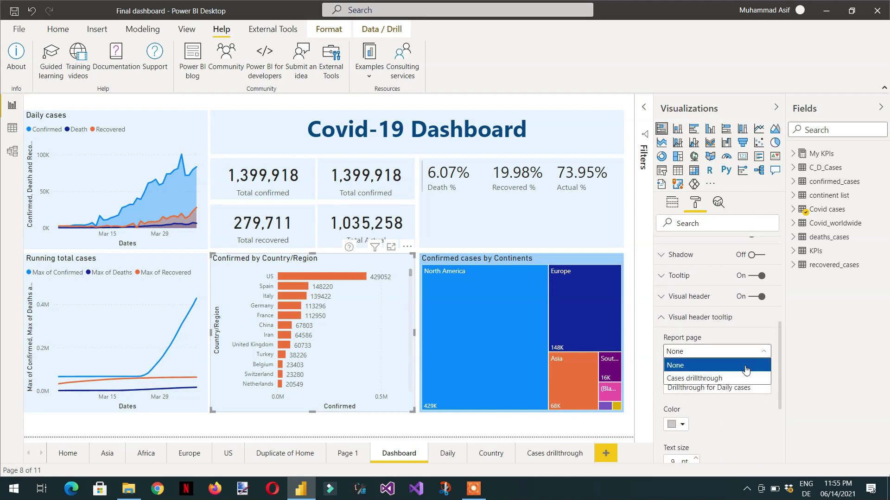
pyautogui.click(718, 379)
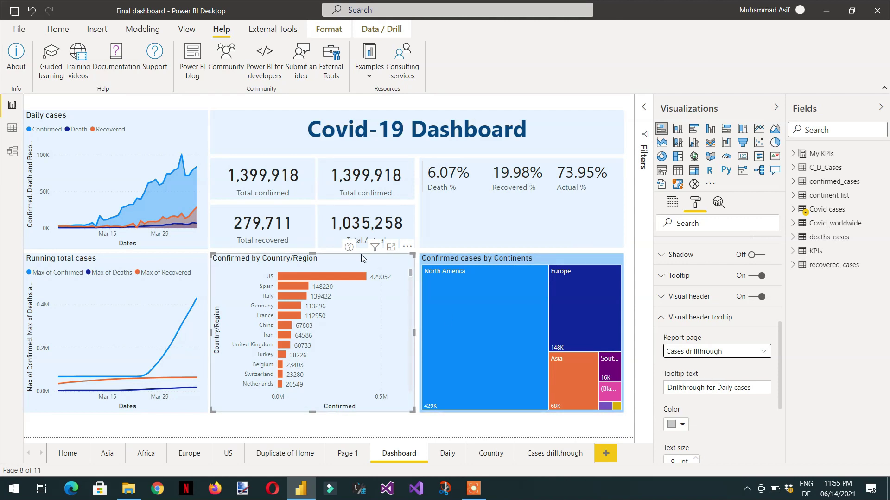
pyautogui.moveTo(349, 249)
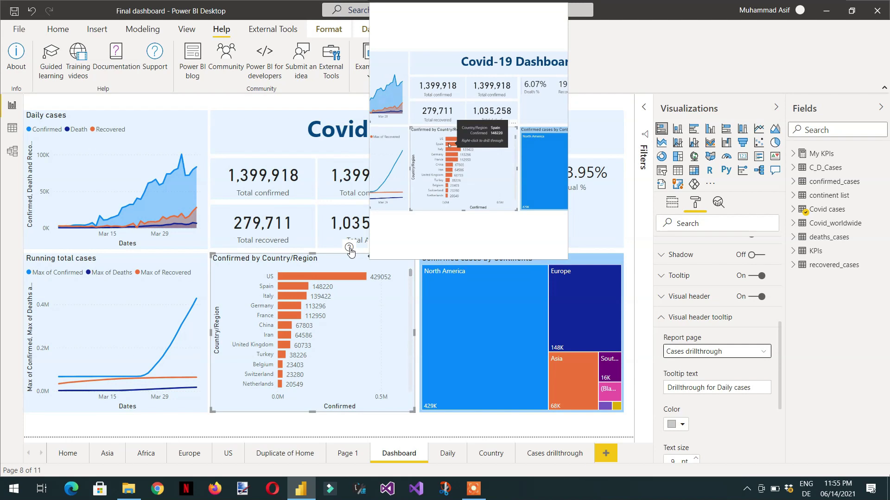